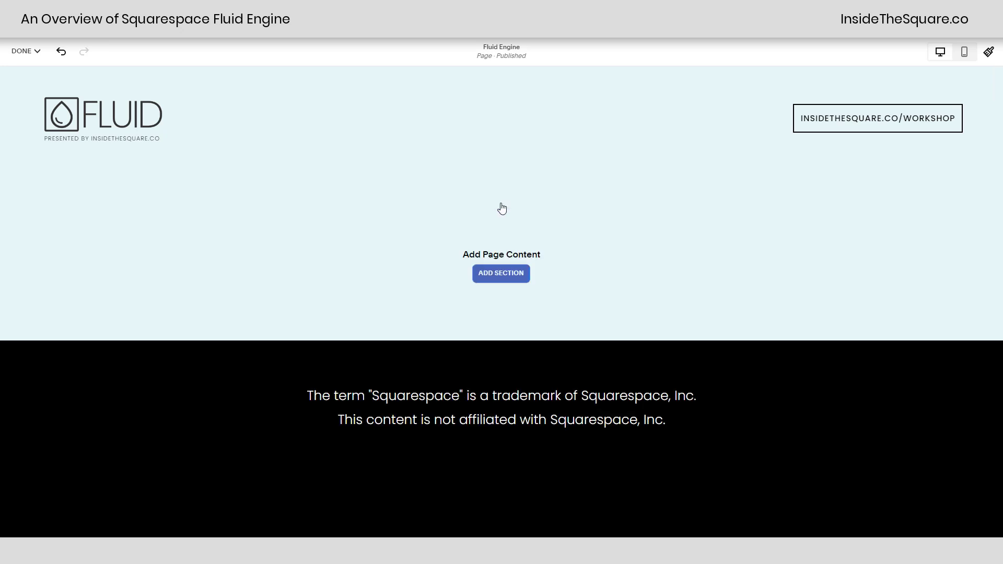
# Step: Insert the Intro layout 'Introduce your brand', with heading, paragraph and a building photo on the right
pyautogui.click(518, 274)
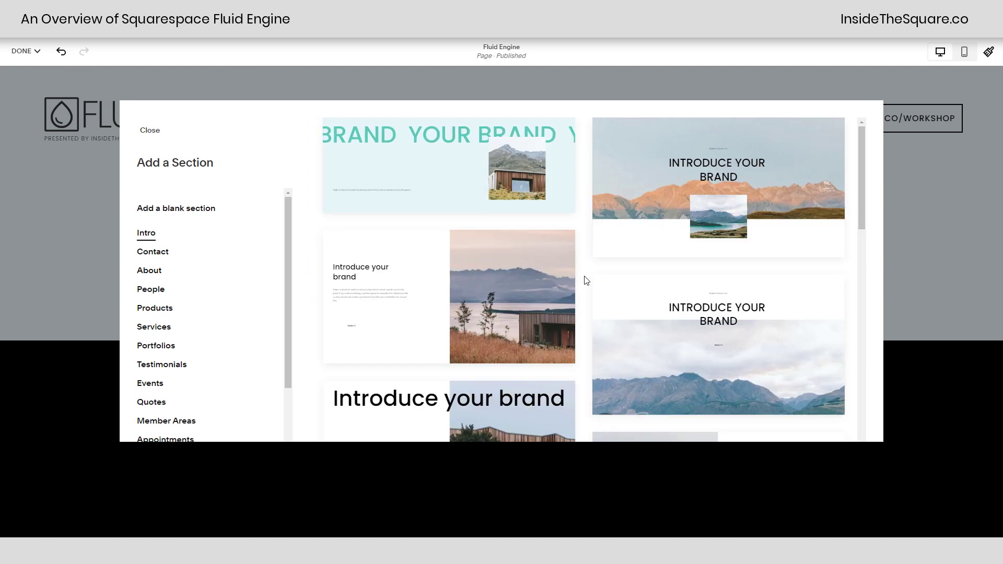
pyautogui.scroll(-2, 459, 277)
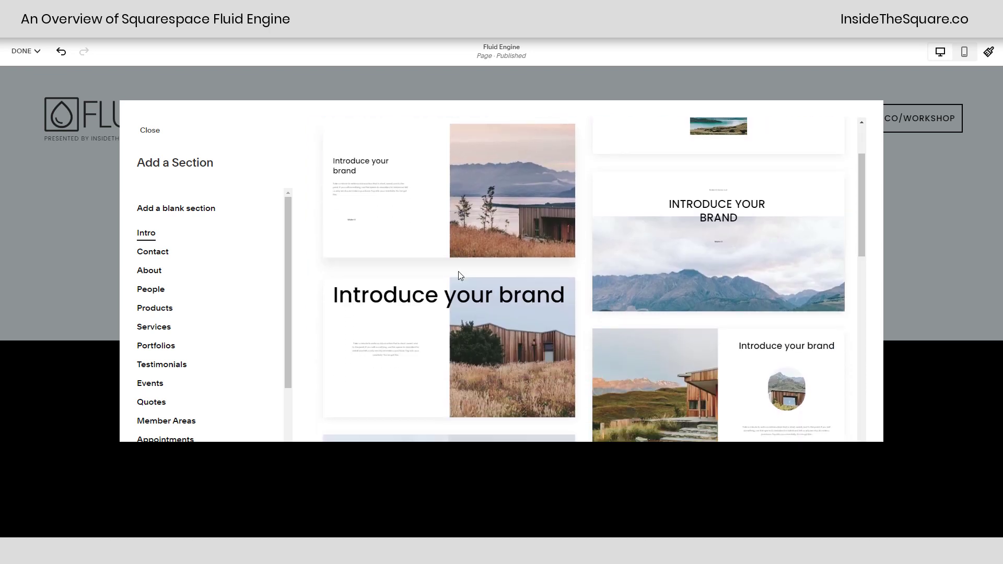
pyautogui.click(458, 317)
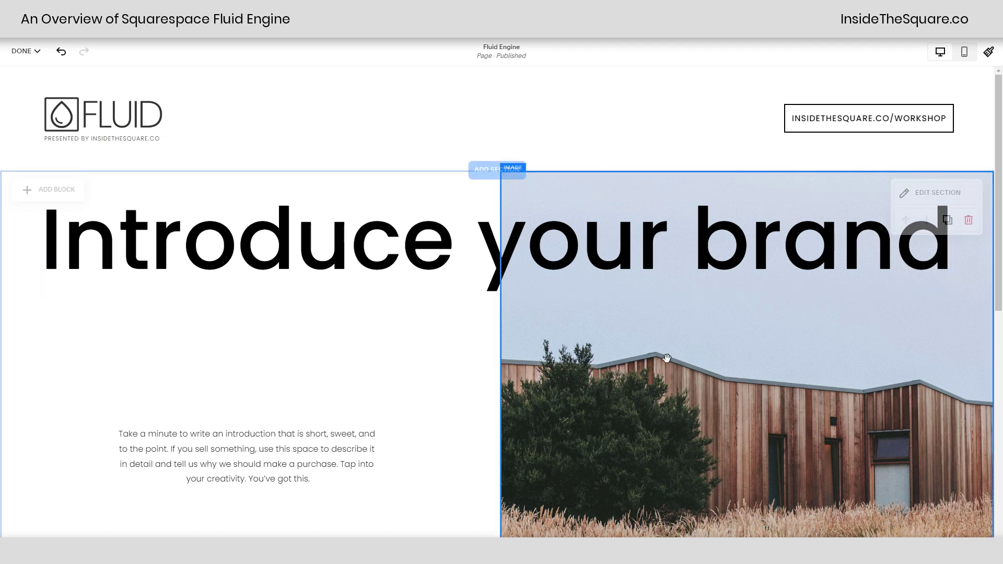
# Step: Select the 'Introduce your brand' heading and narrow it to the left half
pyautogui.scroll(-2, 652, 364)
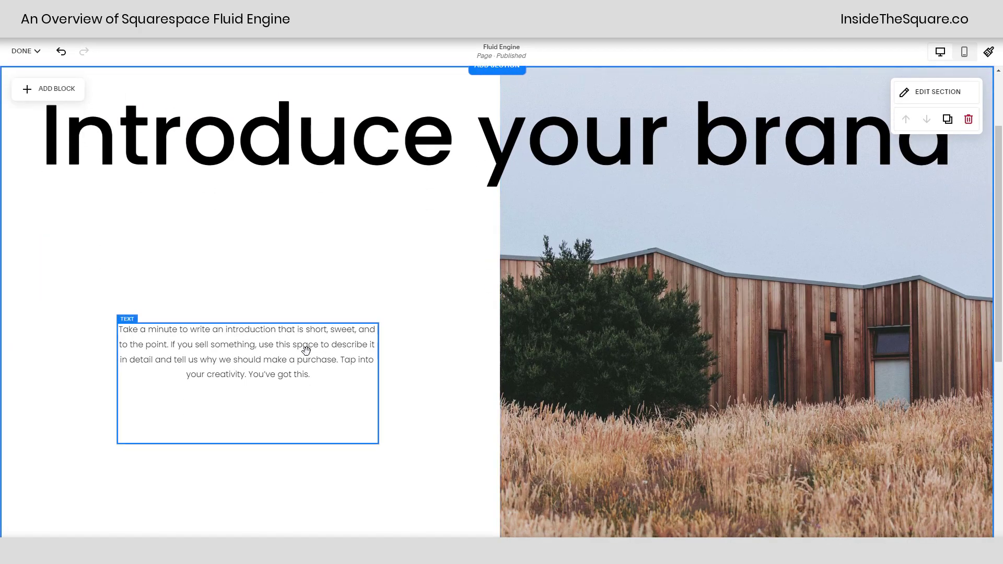
pyautogui.scroll(1, 577, 280)
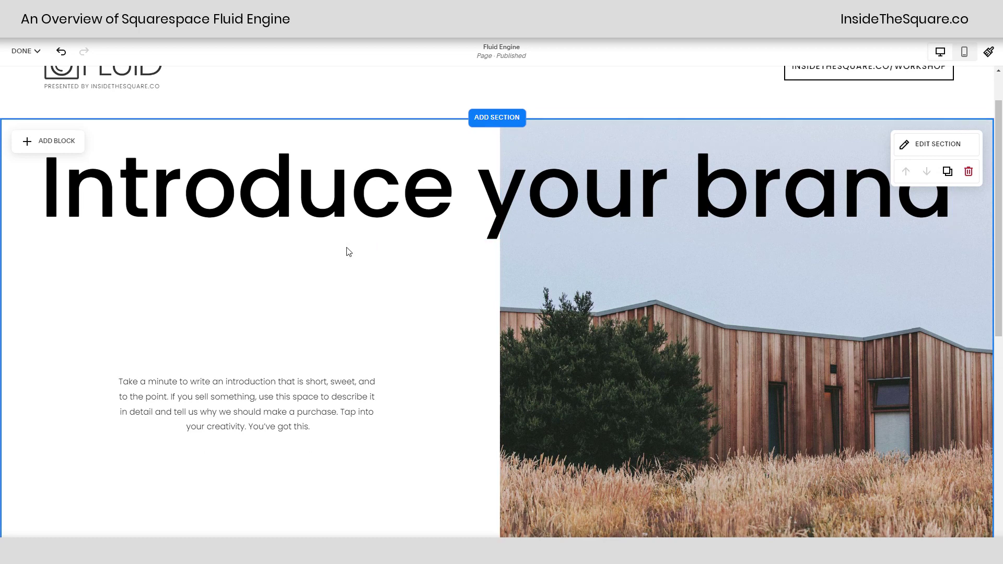
pyautogui.click(400, 213)
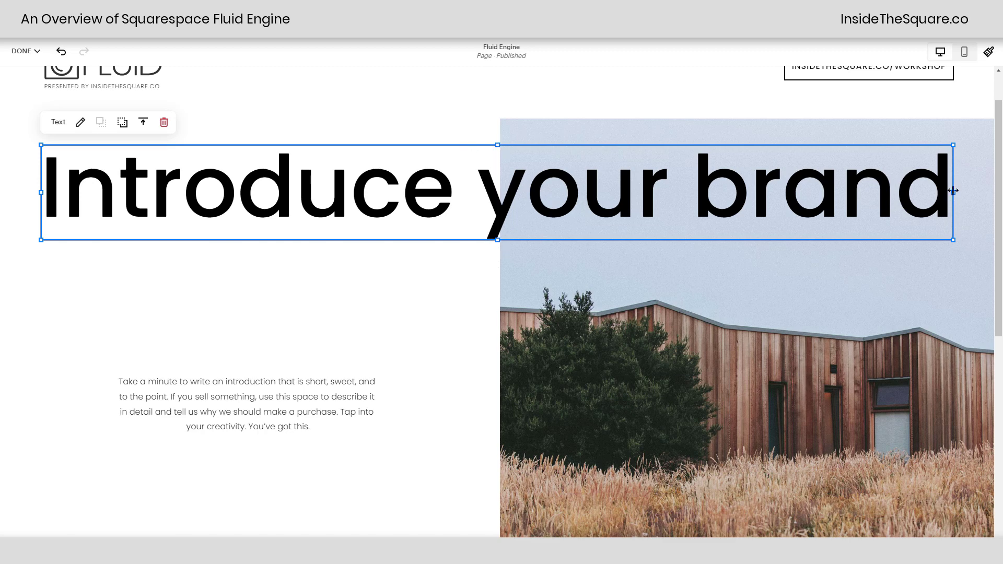
pyautogui.moveTo(951, 192); pyautogui.dragTo(455, 215)
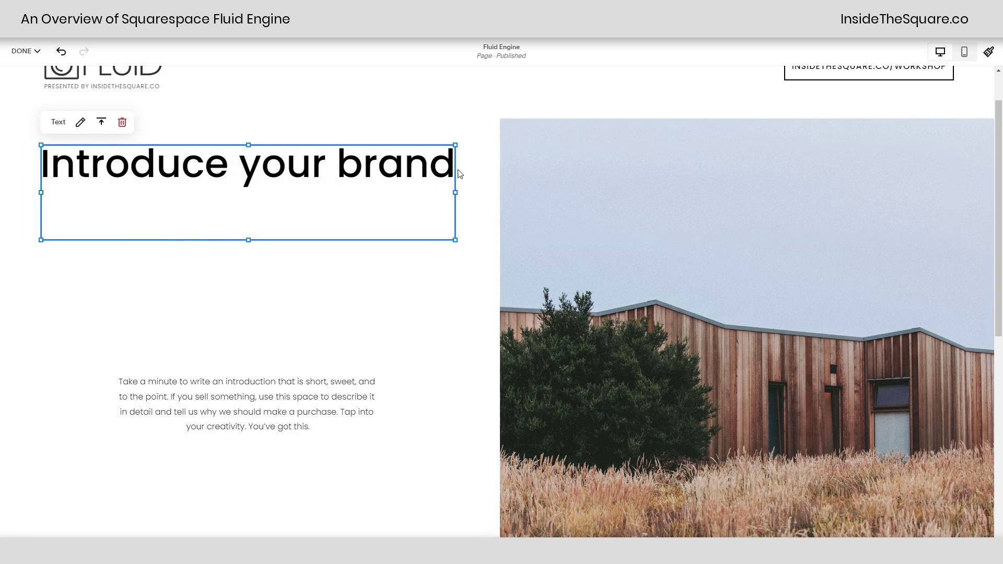
# Step: Widen the heading slightly so it ends at the centre line, and show the layout grid
pyautogui.click(246, 165)
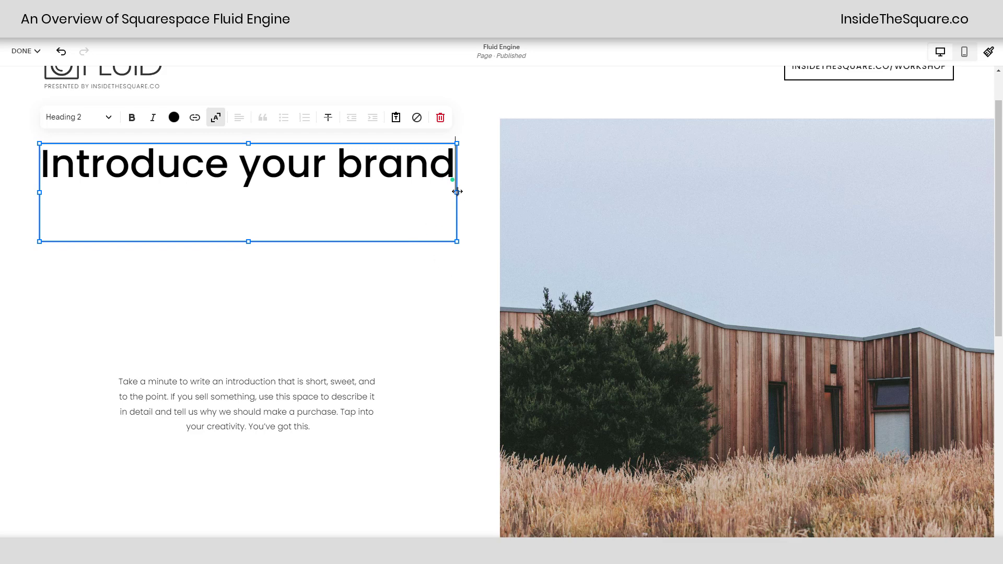
pyautogui.click(457, 192)
pyautogui.moveTo(468, 196); pyautogui.dragTo(499, 215)
pyautogui.press('g')
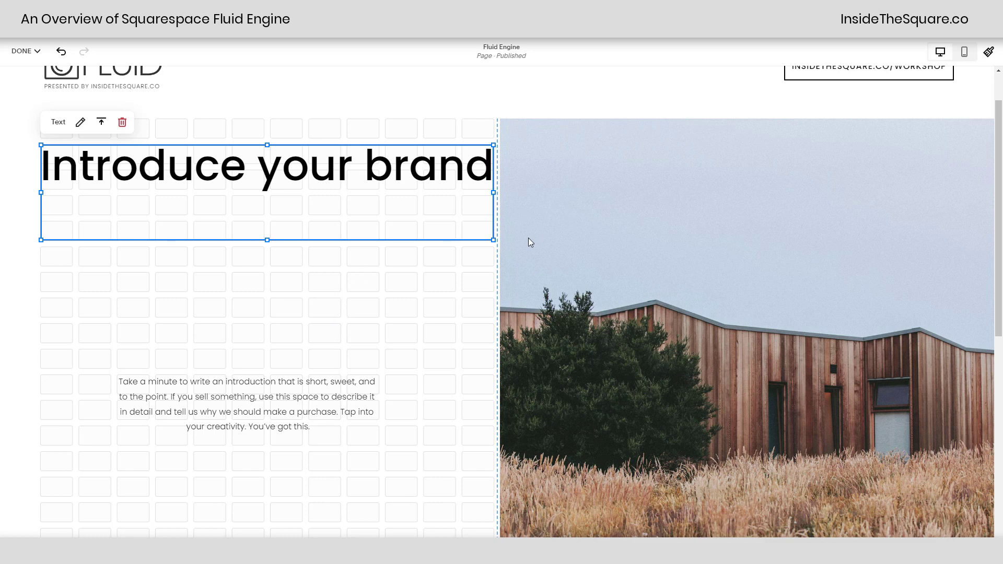
# Step: Move the paragraph block up and right so it straddles the centre line over the photo
pyautogui.click(312, 410)
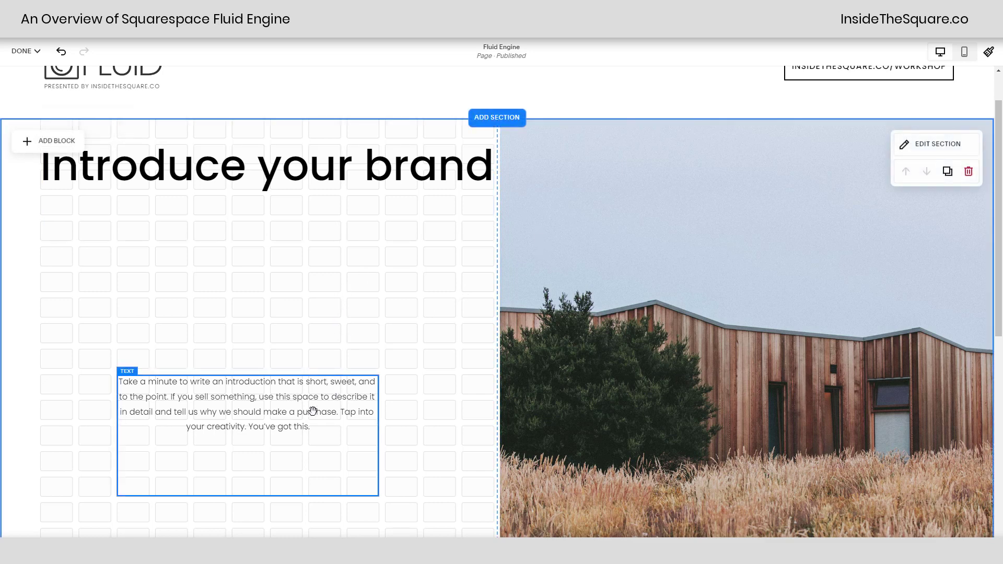
pyautogui.moveTo(285, 399); pyautogui.dragTo(520, 296)
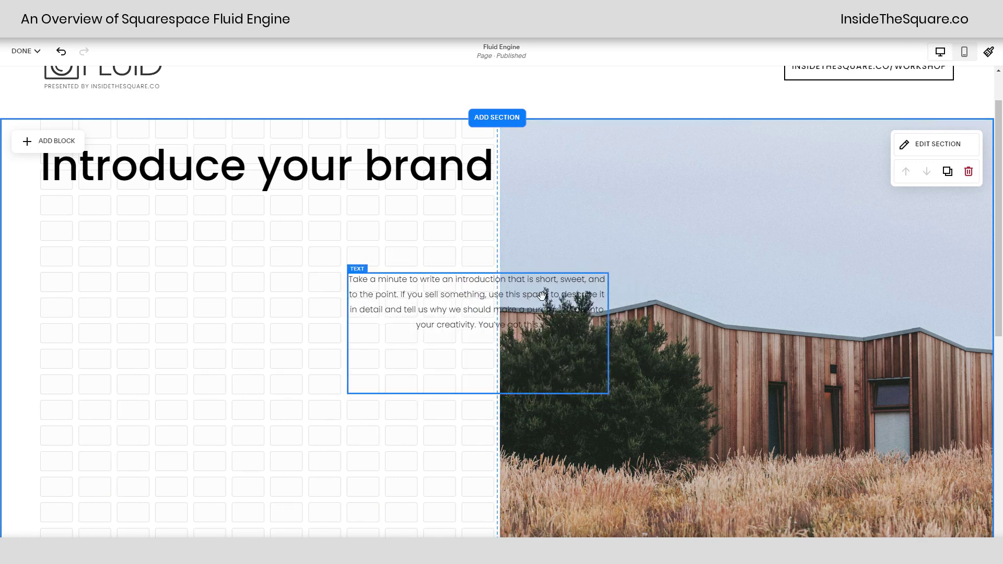
pyautogui.moveTo(548, 296); pyautogui.dragTo(618, 294)
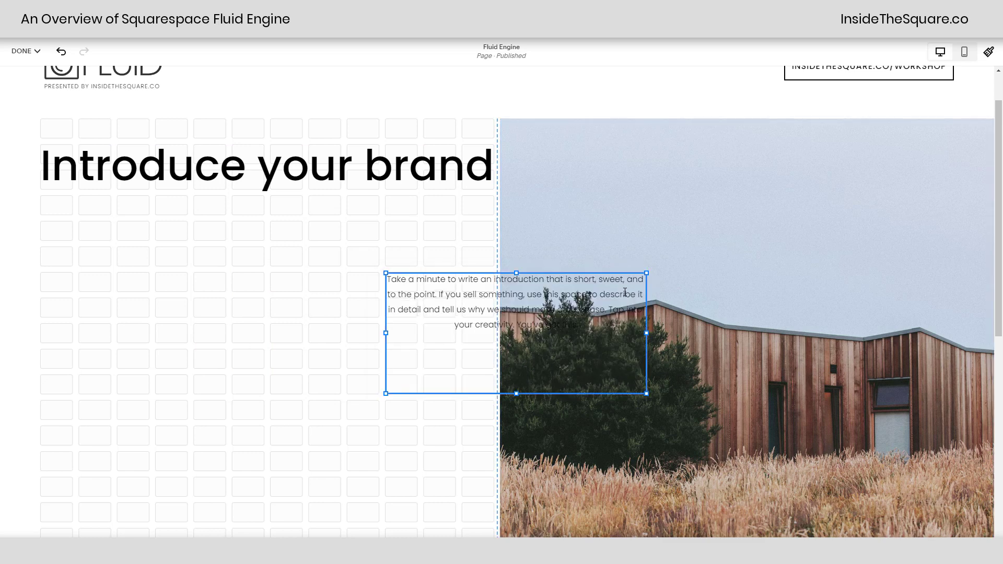
pyautogui.click(517, 308)
pyautogui.click(720, 373)
pyautogui.click(625, 386)
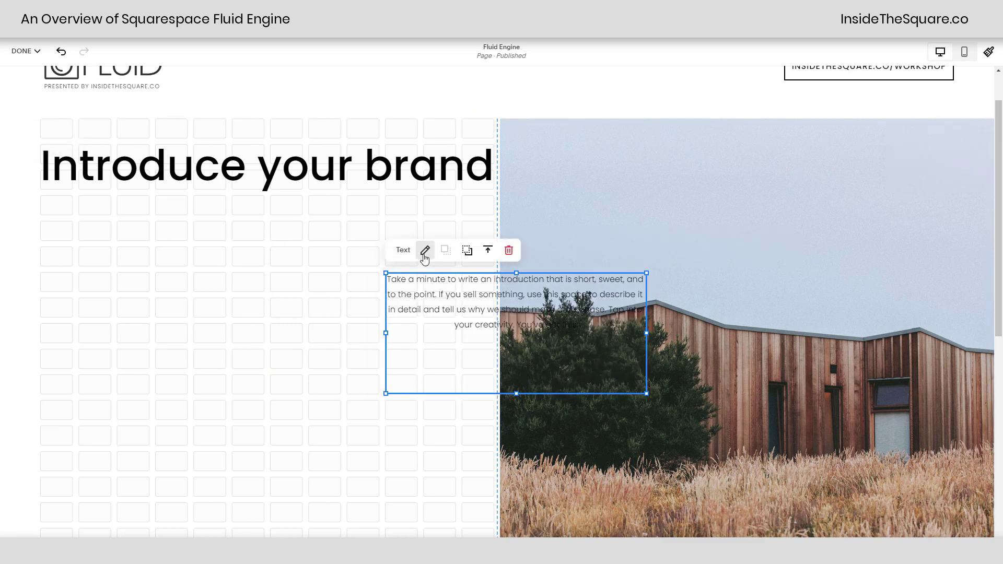
pyautogui.click(426, 251)
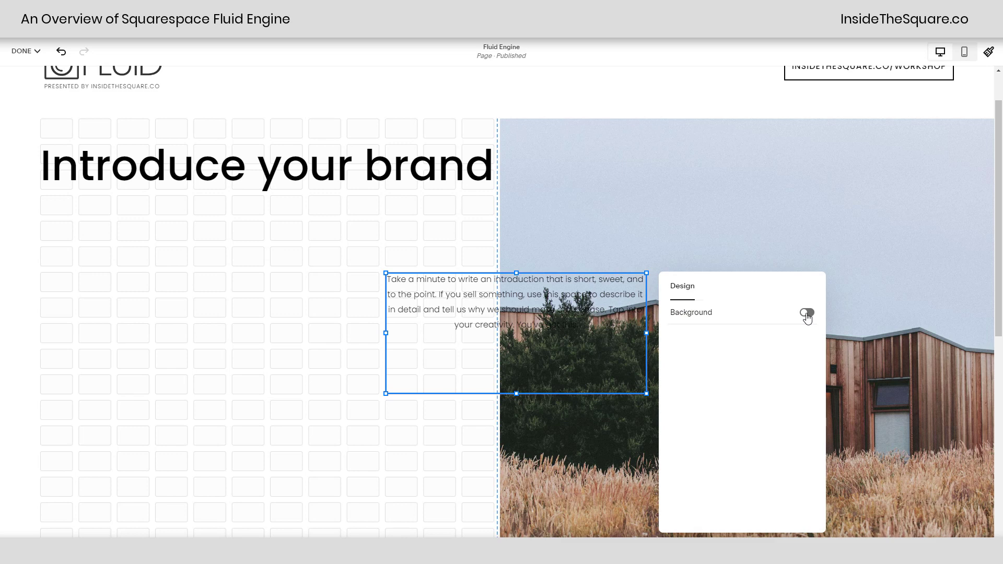
# Step: Turn on the paragraph's background box and stretch the heading across the full section width
pyautogui.click(806, 314)
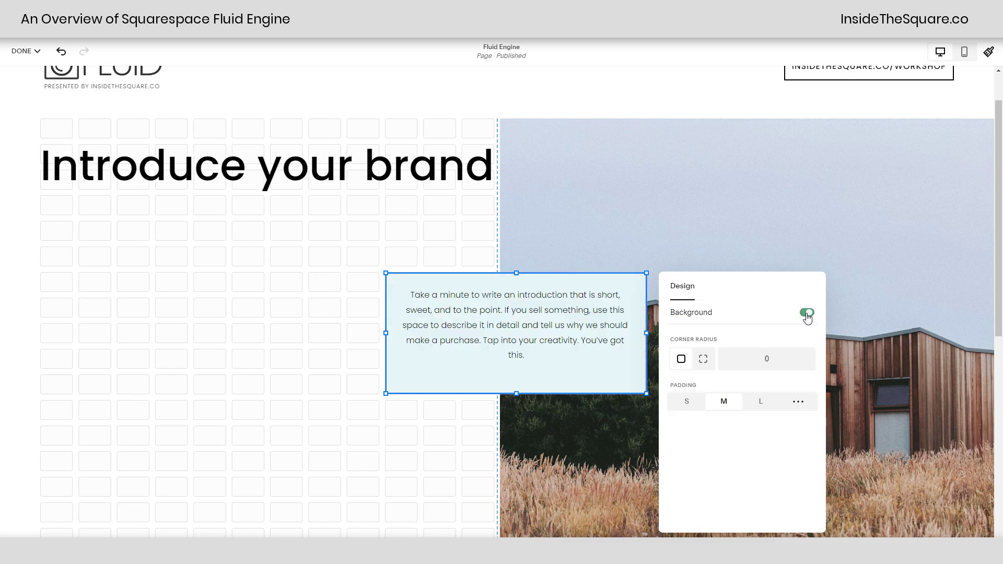
pyautogui.click(582, 437)
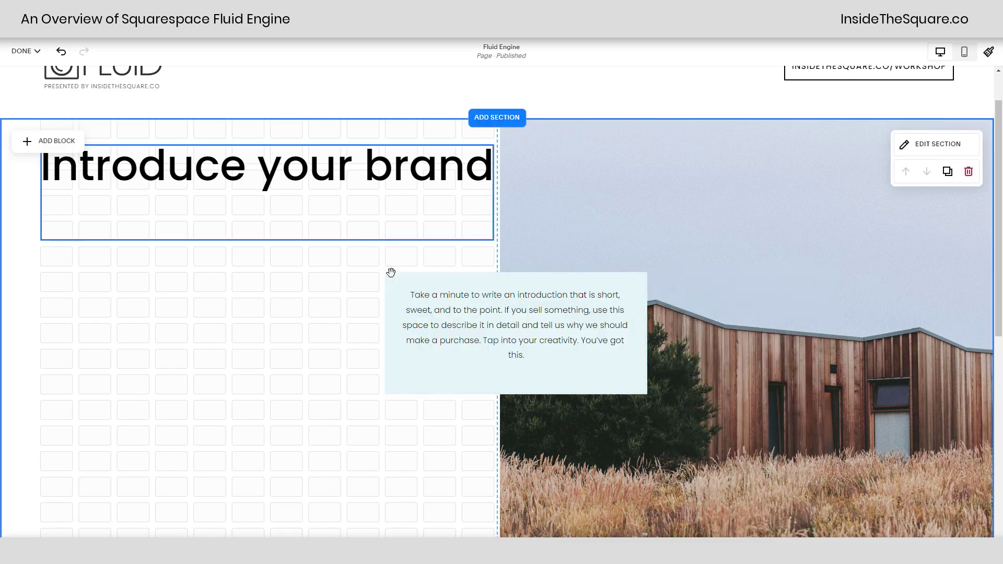
pyautogui.click(477, 174)
pyautogui.moveTo(493, 193); pyautogui.dragTo(926, 207)
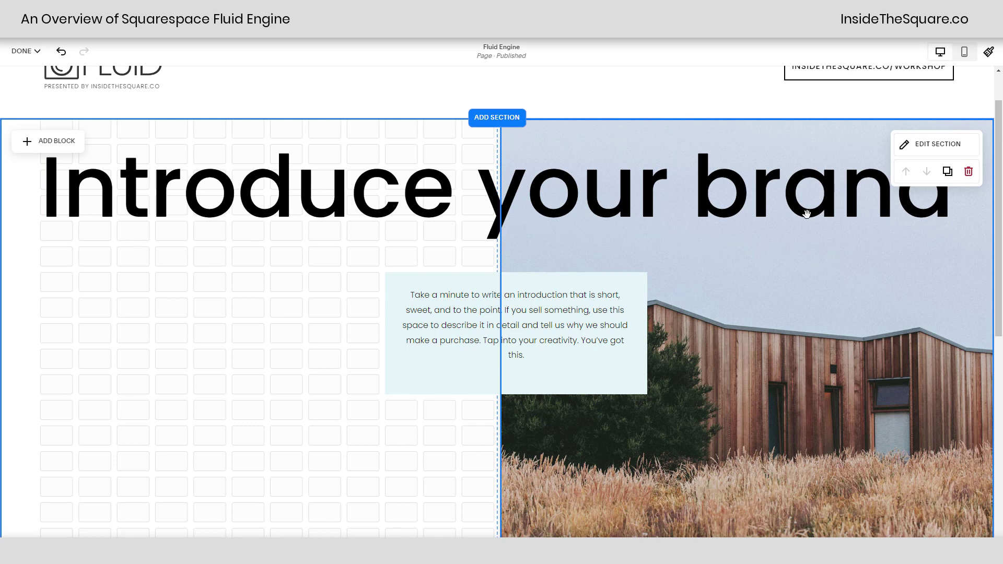
# Step: In mobile view, move the paragraph over the photo and shorten the section, then return to desktop
pyautogui.click(964, 54)
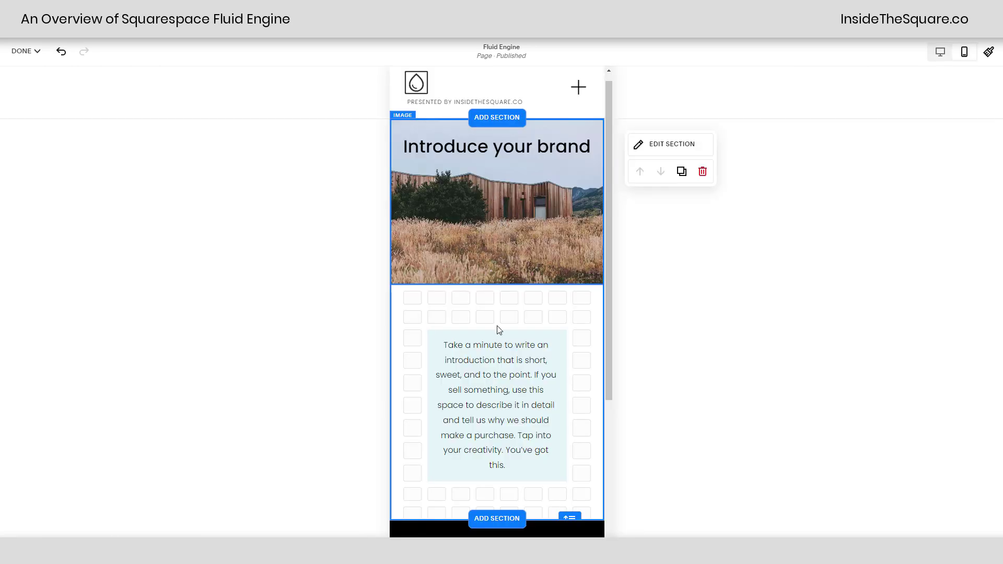
pyautogui.moveTo(506, 401); pyautogui.dragTo(506, 276)
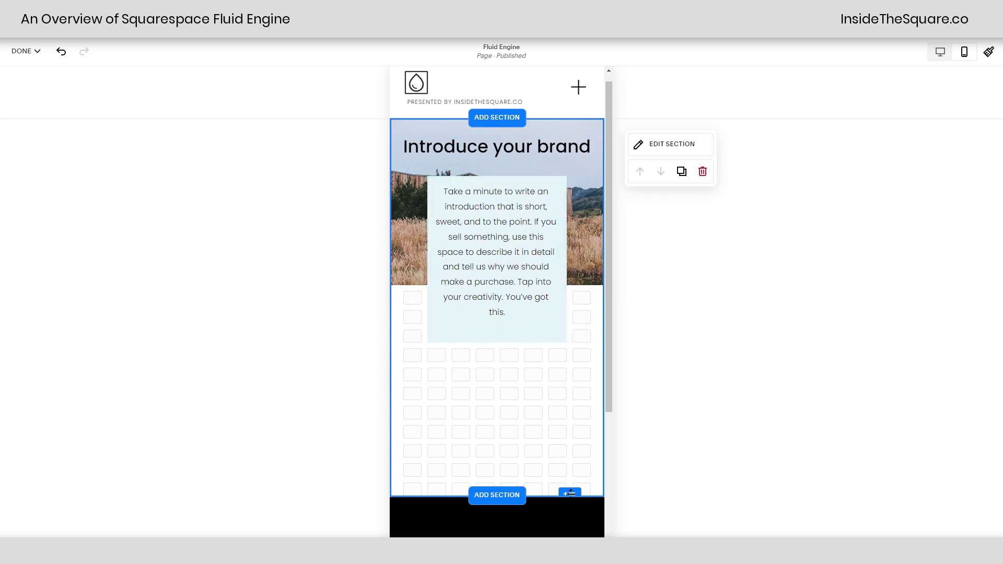
pyautogui.moveTo(571, 486); pyautogui.dragTo(569, 361)
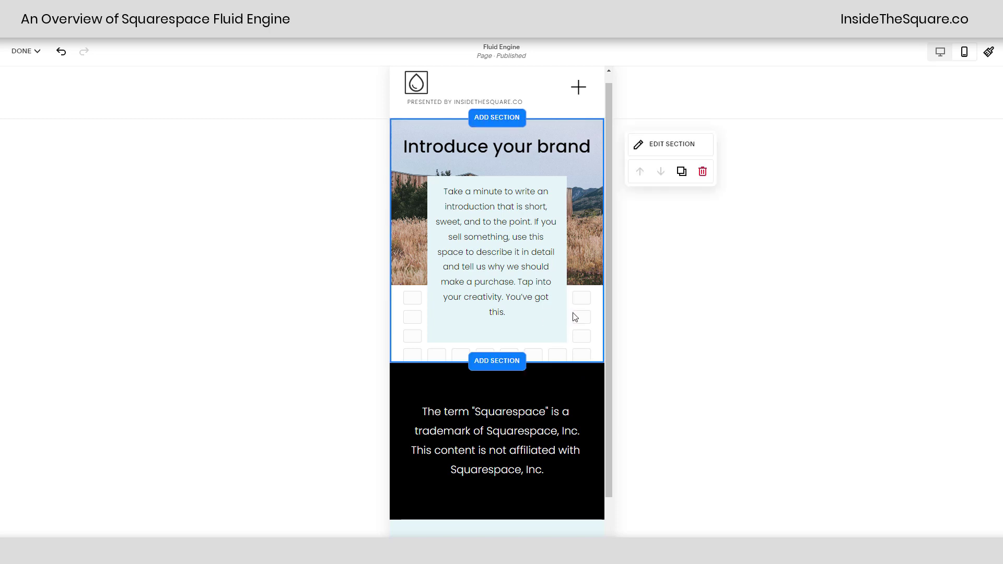
pyautogui.click(941, 52)
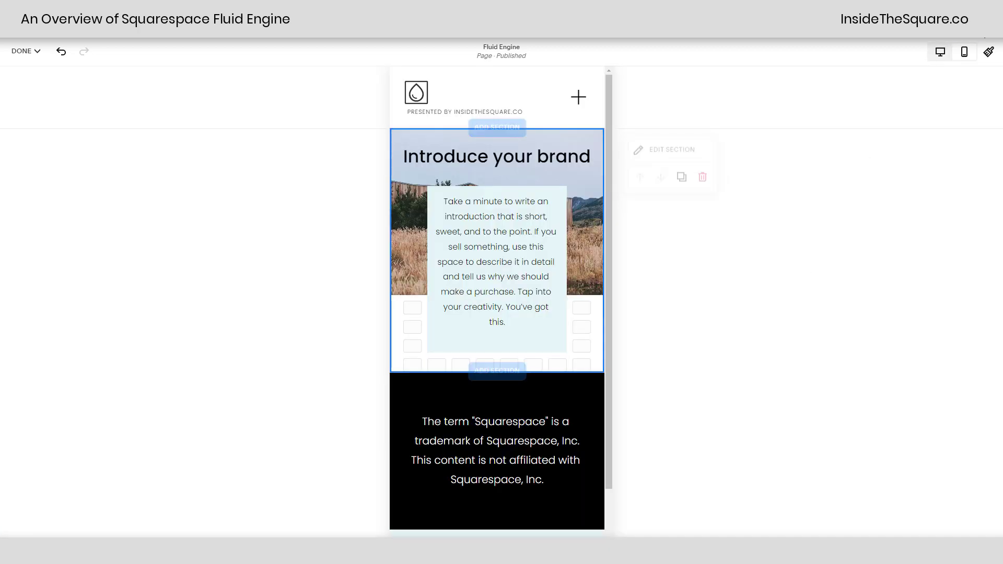
pyautogui.click(944, 52)
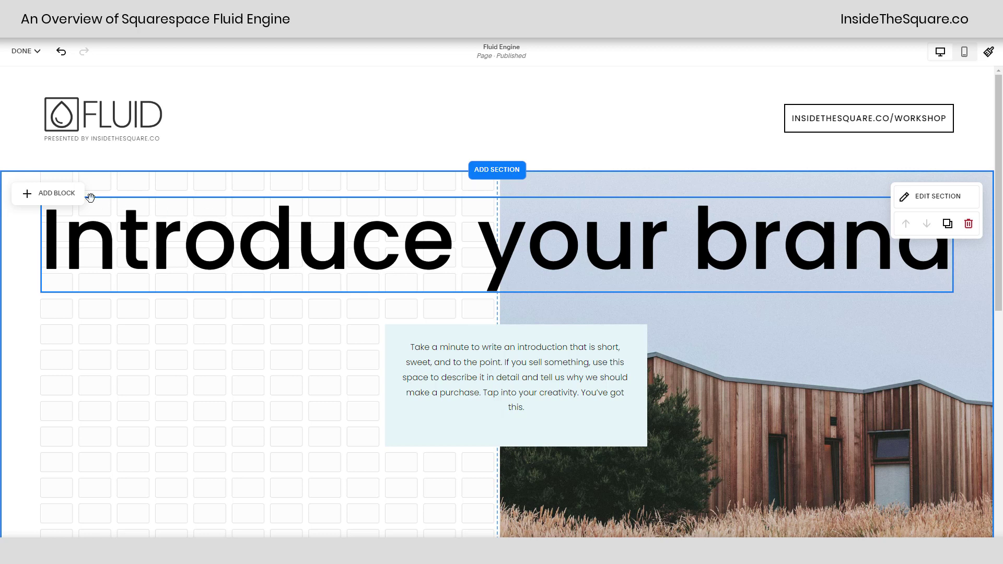
# Step: Add a Line block below the text box and lengthen it across onto the photo
pyautogui.click(46, 197)
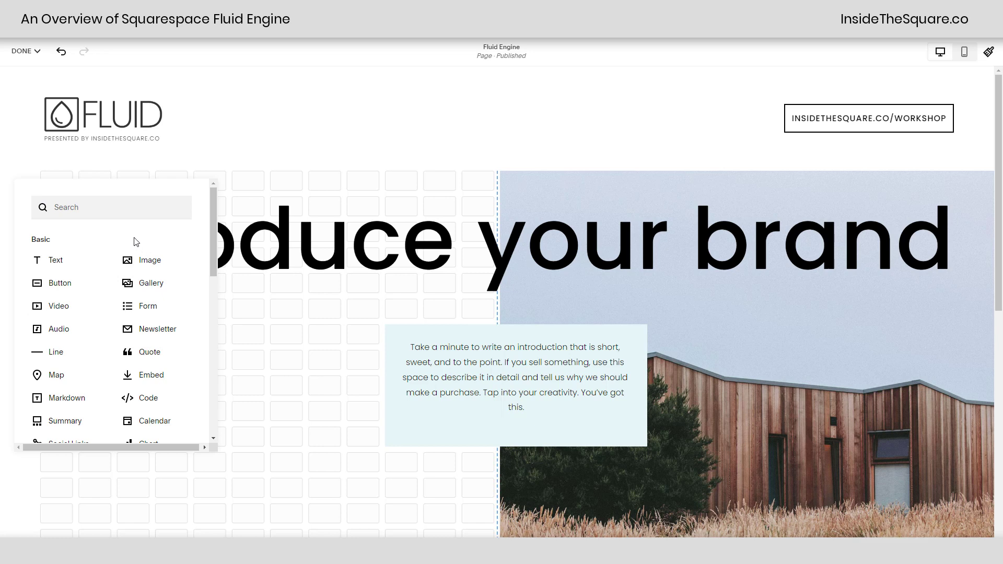
pyautogui.click(62, 350)
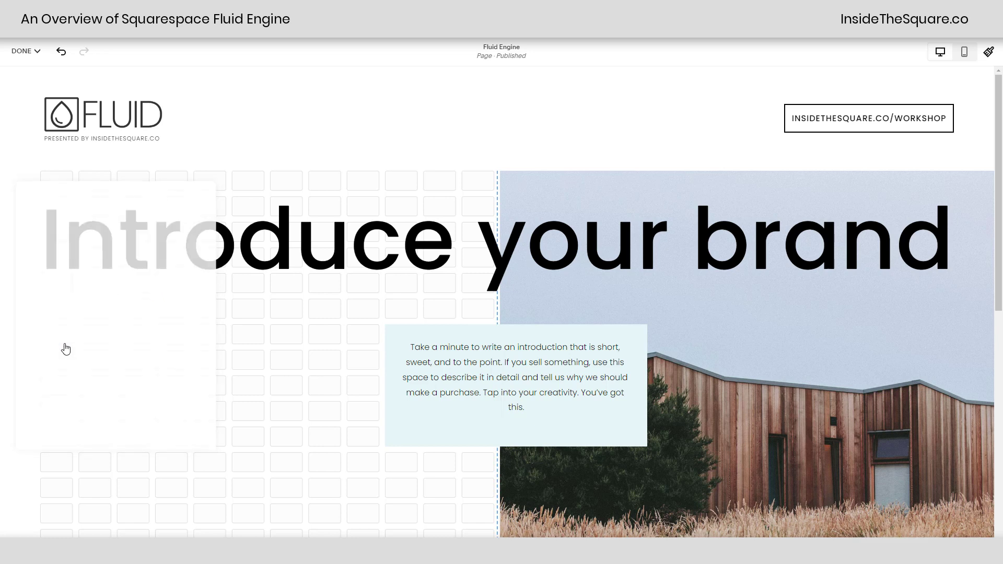
pyautogui.moveTo(159, 180); pyautogui.dragTo(842, 423)
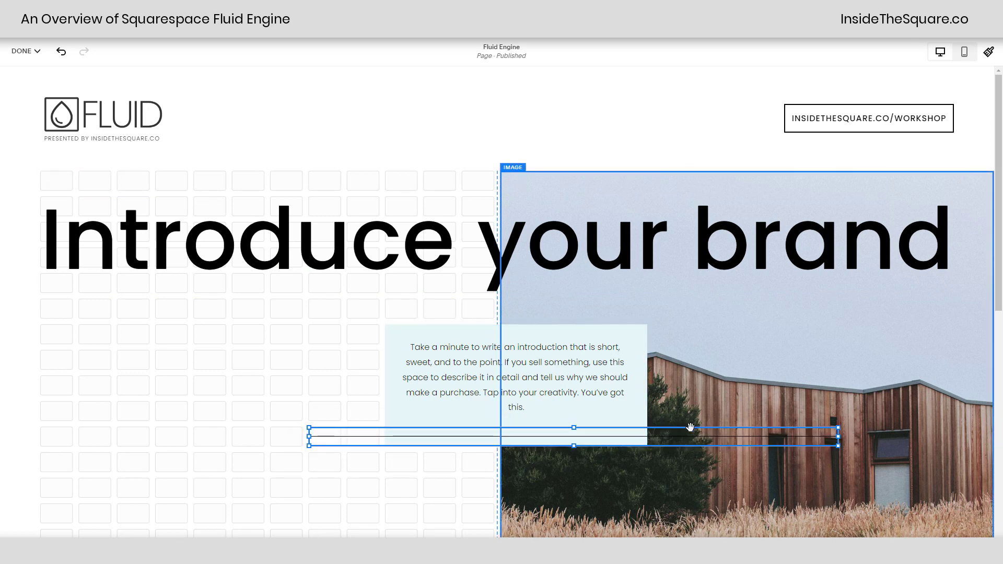
pyautogui.moveTo(694, 433); pyautogui.dragTo(657, 481)
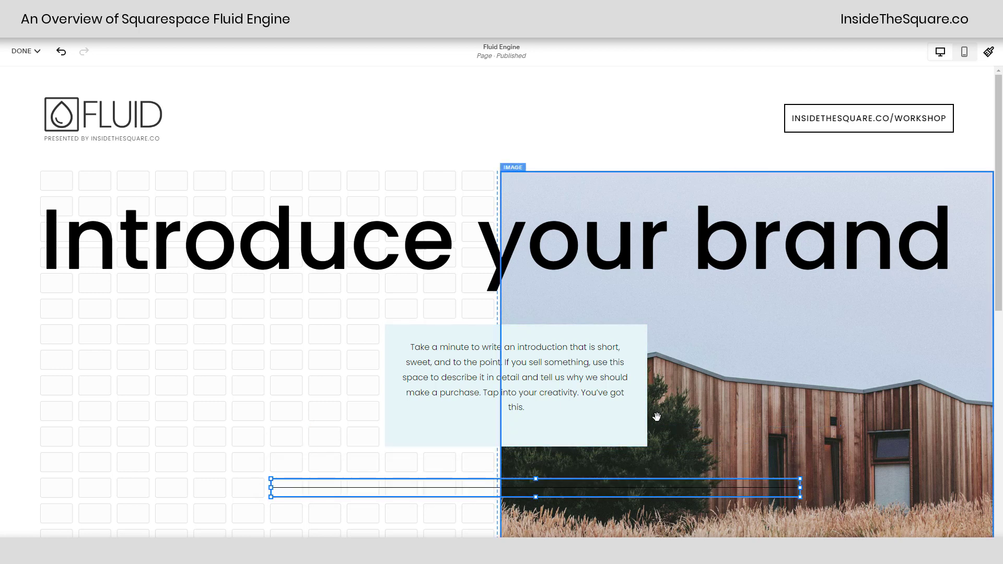
pyautogui.scroll(-1, 776, 355)
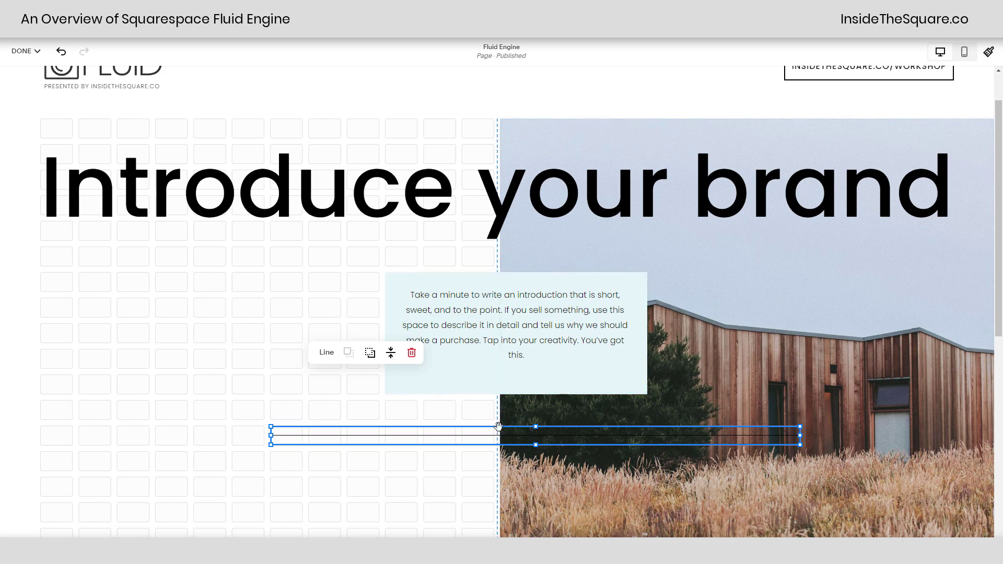
# Step: Place the line along the text box's bottom and bring it in front of the box and photo
pyautogui.click(331, 405)
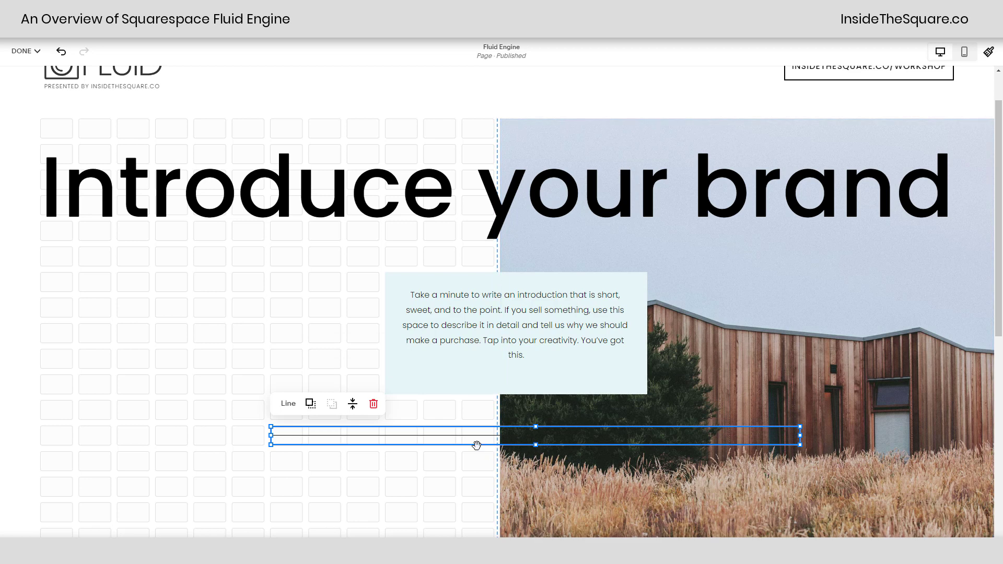
pyautogui.moveTo(476, 435); pyautogui.dragTo(470, 369)
pyautogui.moveTo(358, 360); pyautogui.dragTo(359, 384)
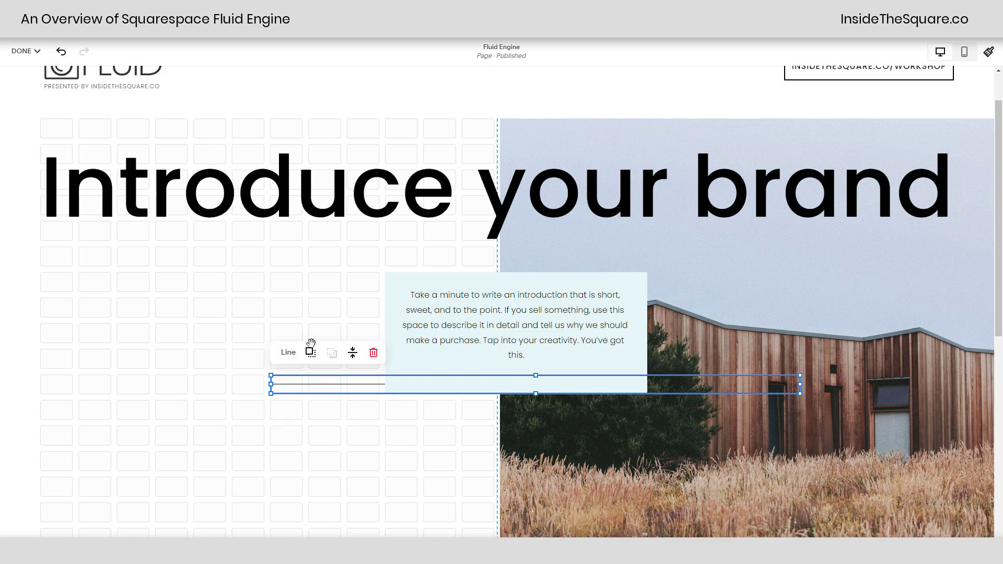
pyautogui.click(309, 354)
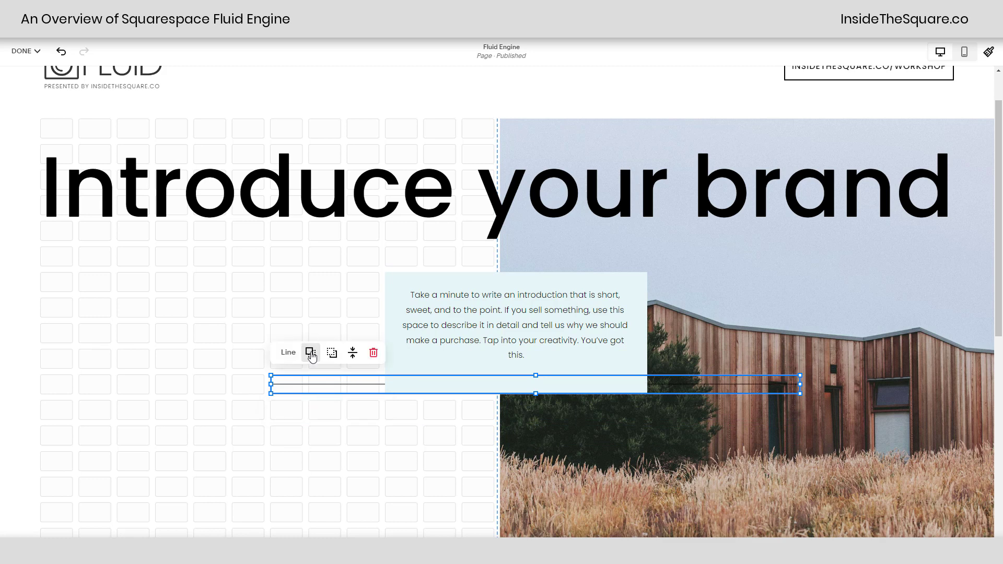
pyautogui.click(312, 354)
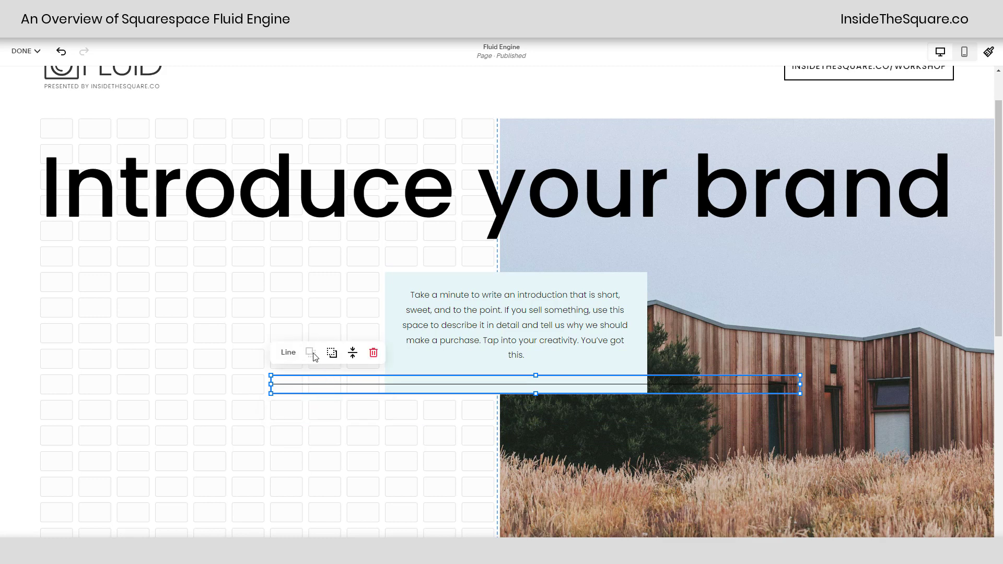
pyautogui.click(333, 353)
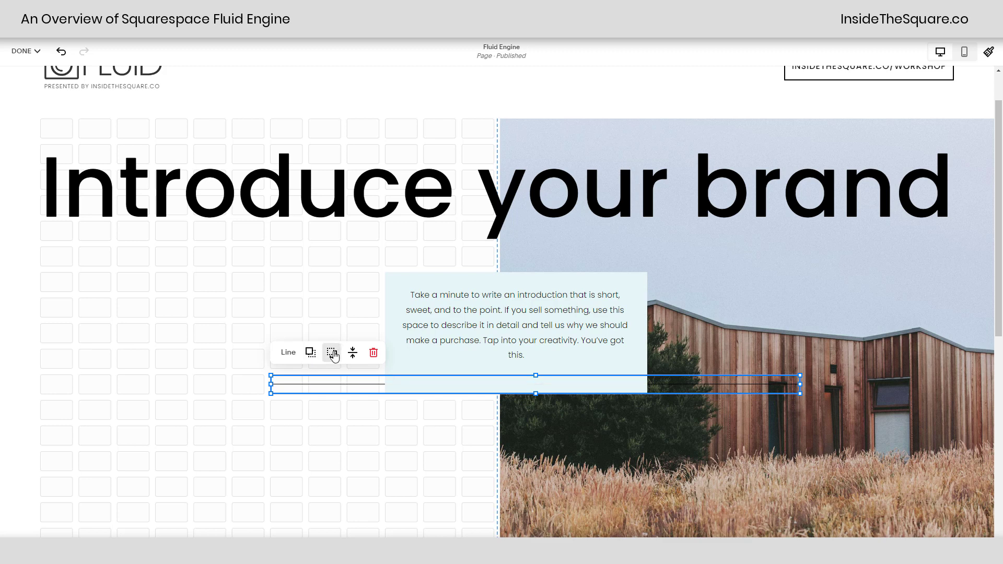
pyautogui.click(332, 354)
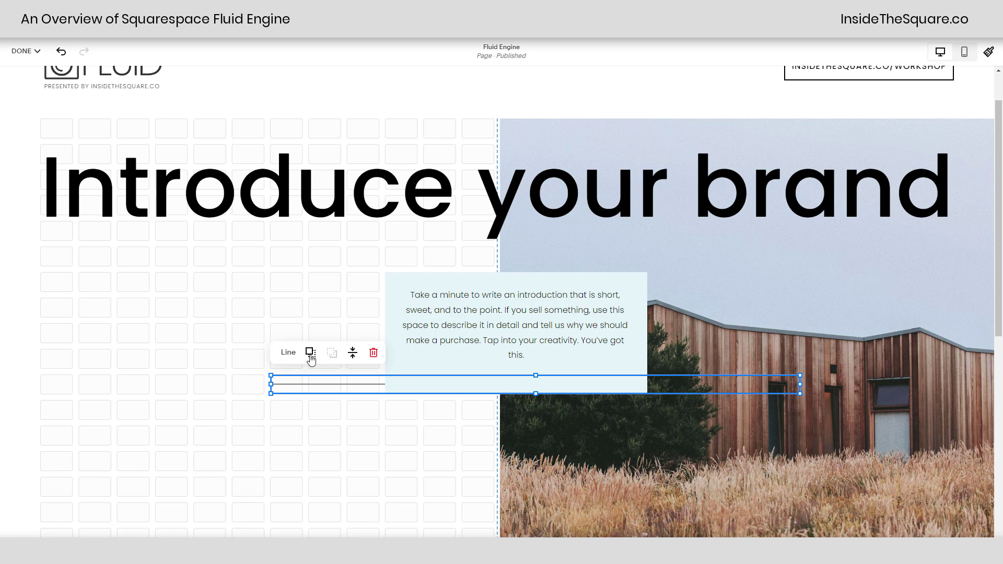
pyautogui.click(312, 354)
pyautogui.click(311, 354)
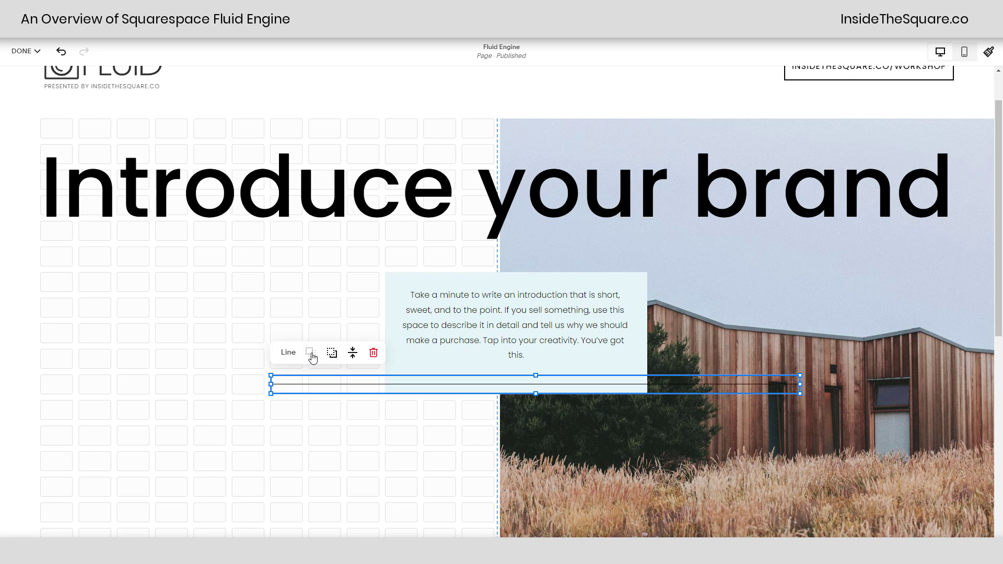
pyautogui.click(345, 282)
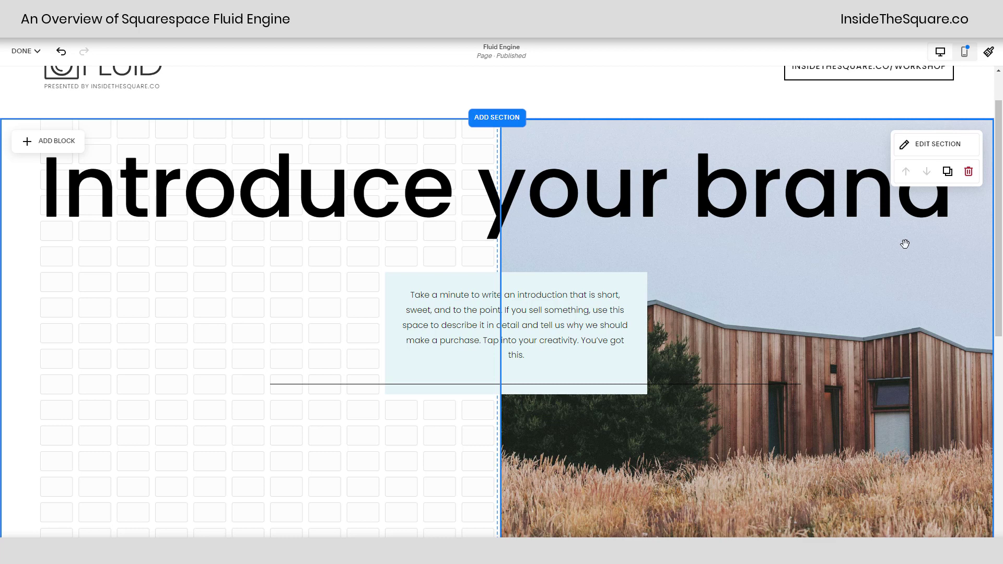
# Step: In section settings, turn on Fill Screen, keep spaced grid gaps, and set Row Count to 23
pyautogui.click(933, 150)
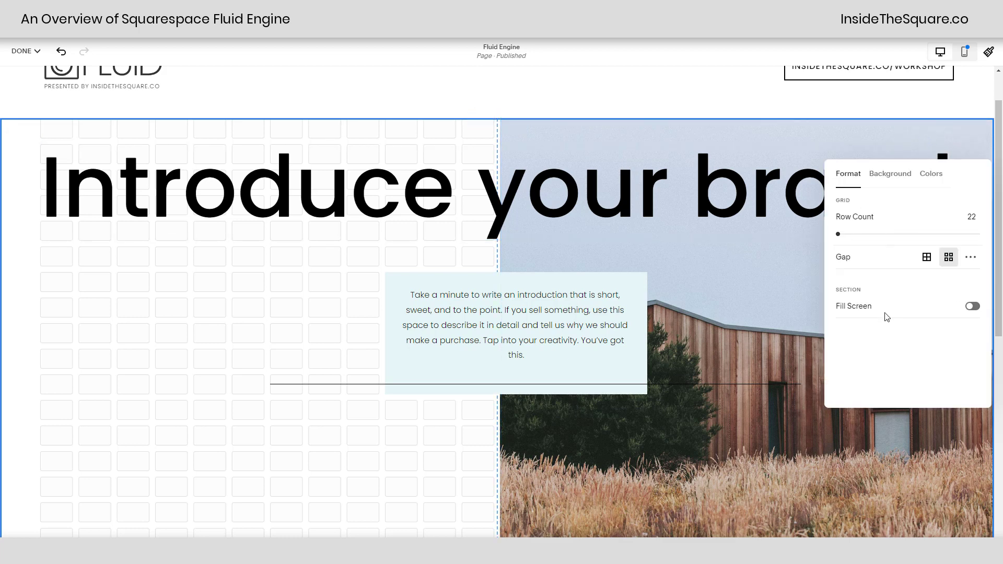
pyautogui.click(972, 307)
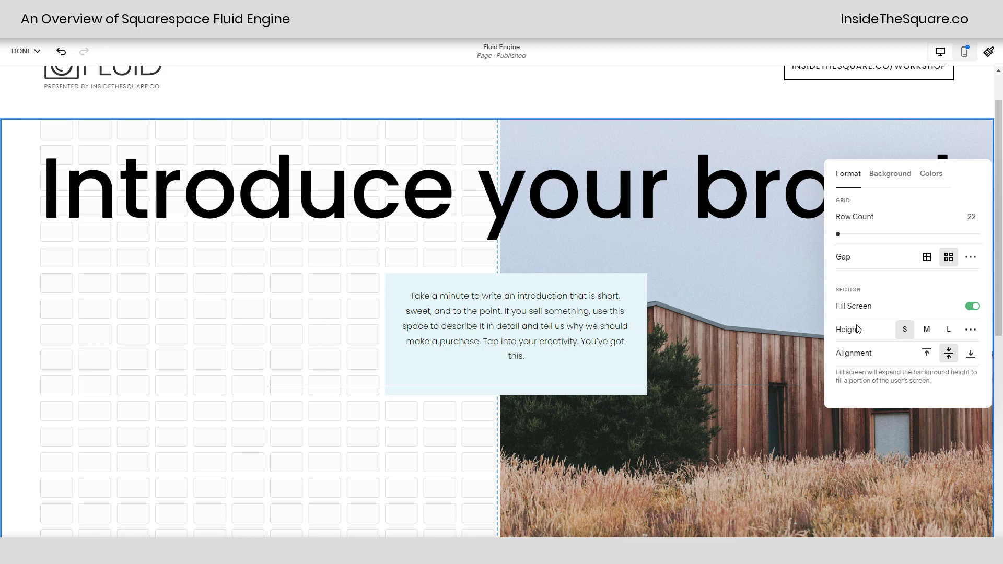
pyautogui.click(928, 259)
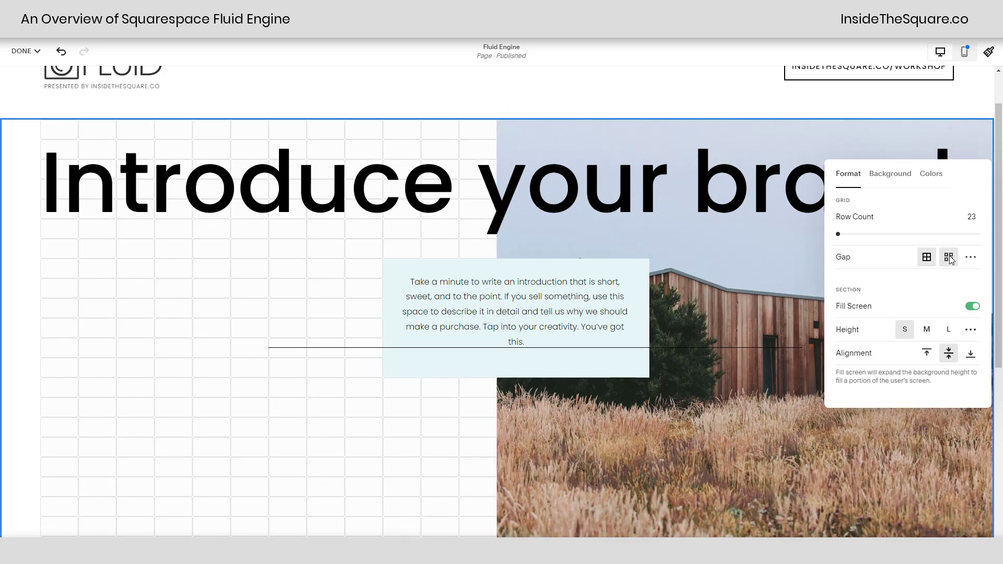
pyautogui.click(950, 258)
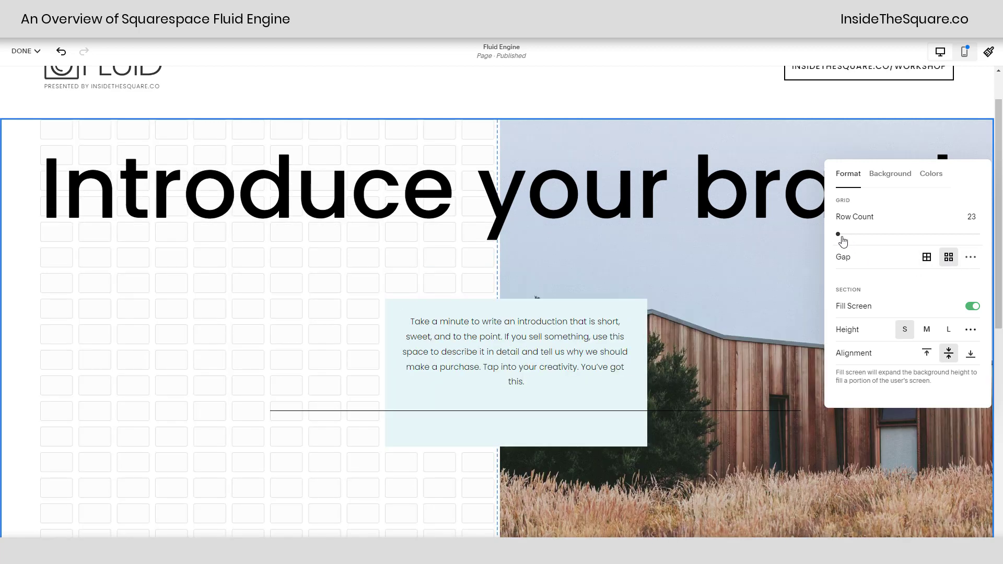
pyautogui.moveTo(838, 234)
pyautogui.mouseDown()
pyautogui.moveTo(885, 234)
pyautogui.moveTo(837, 234)
pyautogui.mouseUp()
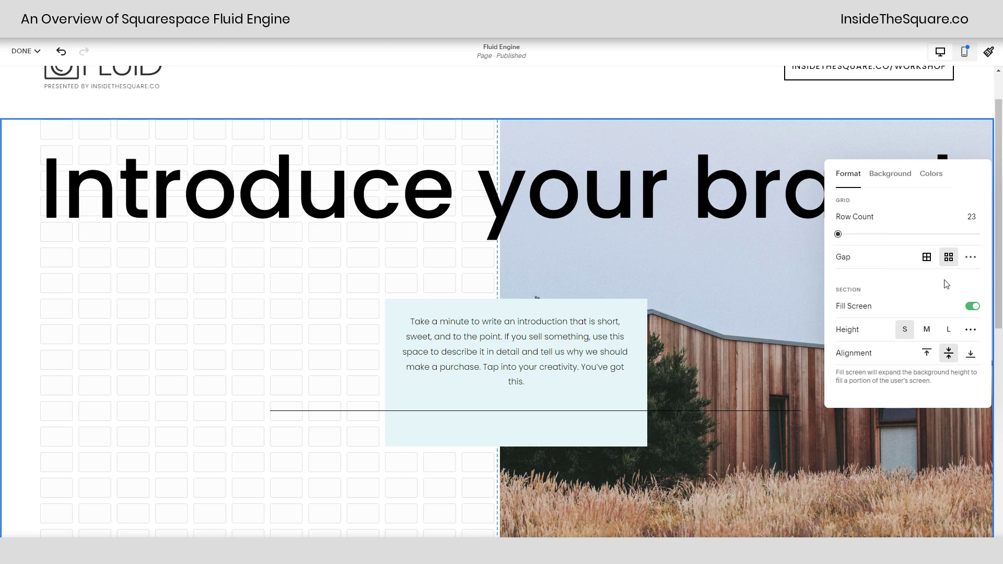